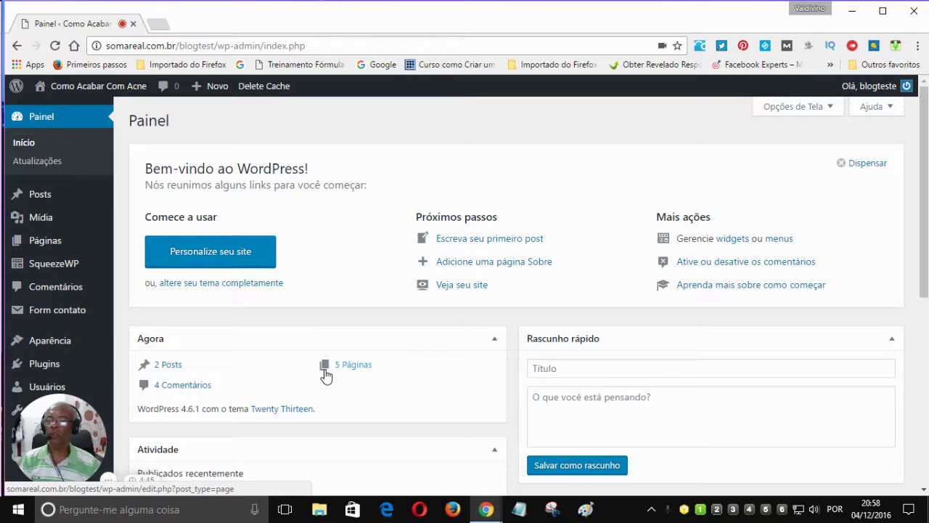
left_click_drag(63, 431, 475, 401)
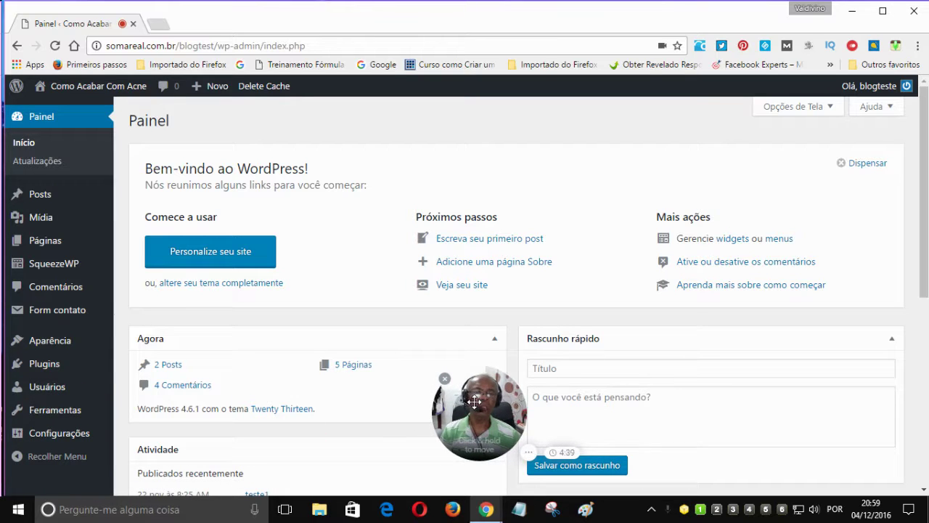
left_click_drag(475, 402, 806, 408)
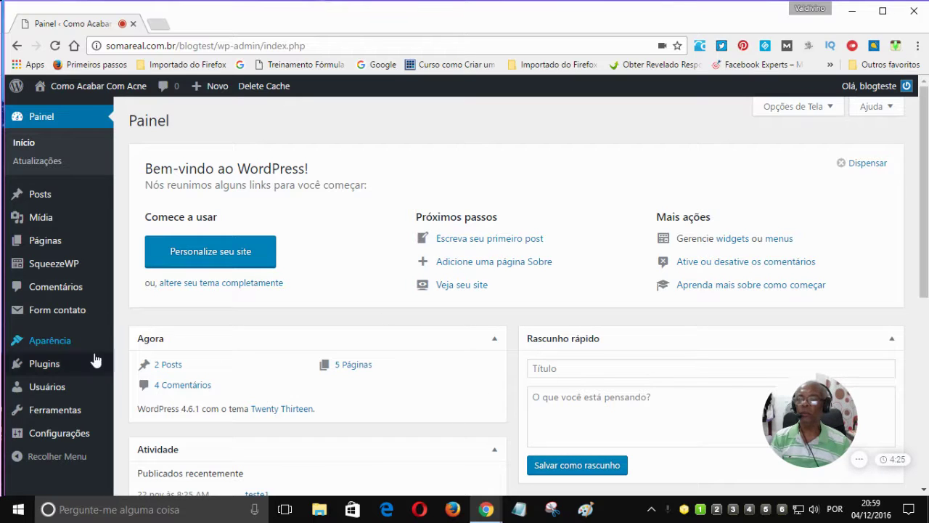
Open the page for adding new plugins to the WordPress site.
mouse_move(47, 392)
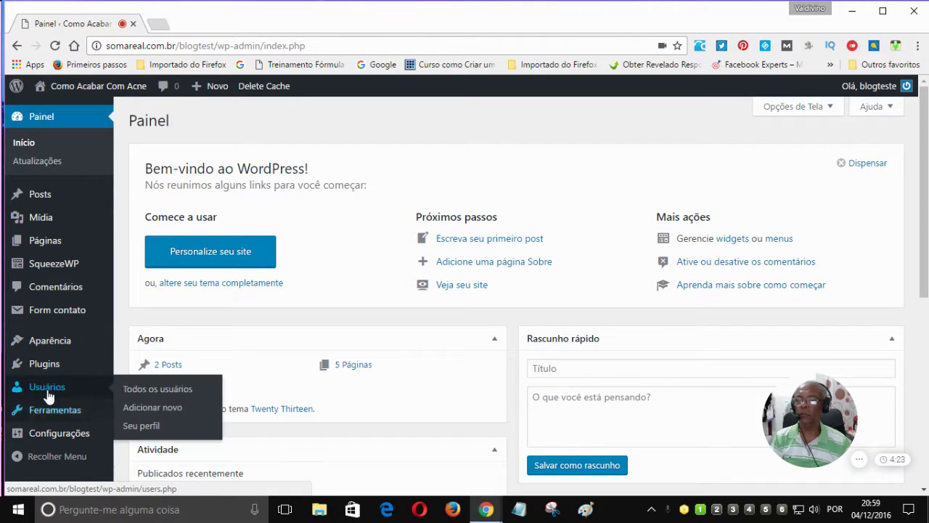
mouse_move(52, 366)
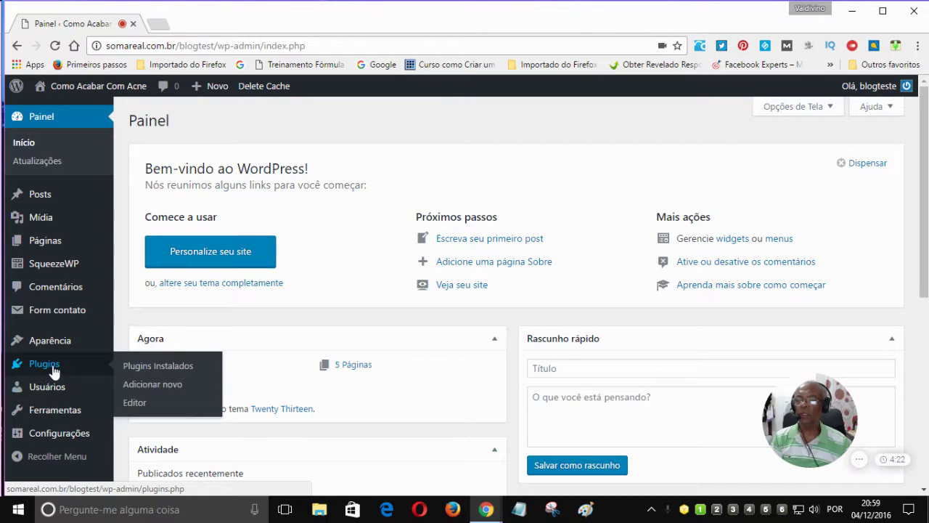
left_click(152, 387)
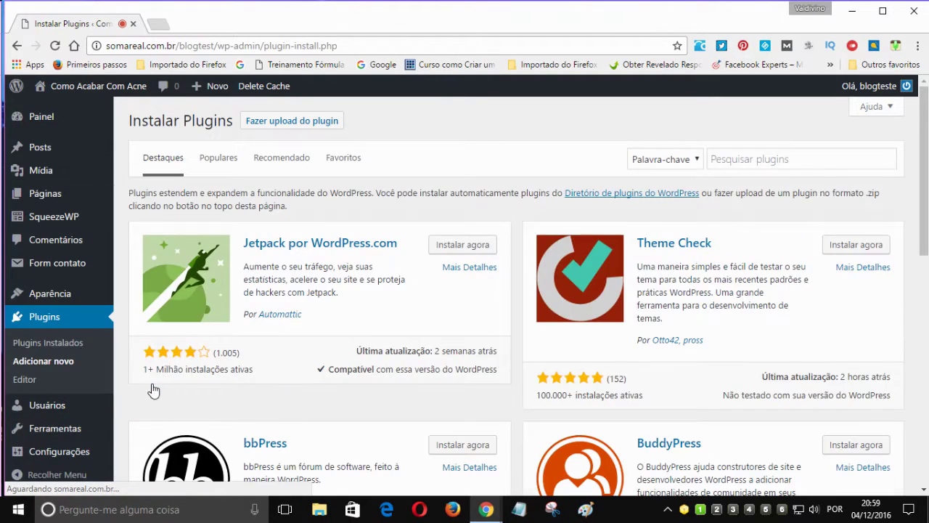
left_click(308, 123)
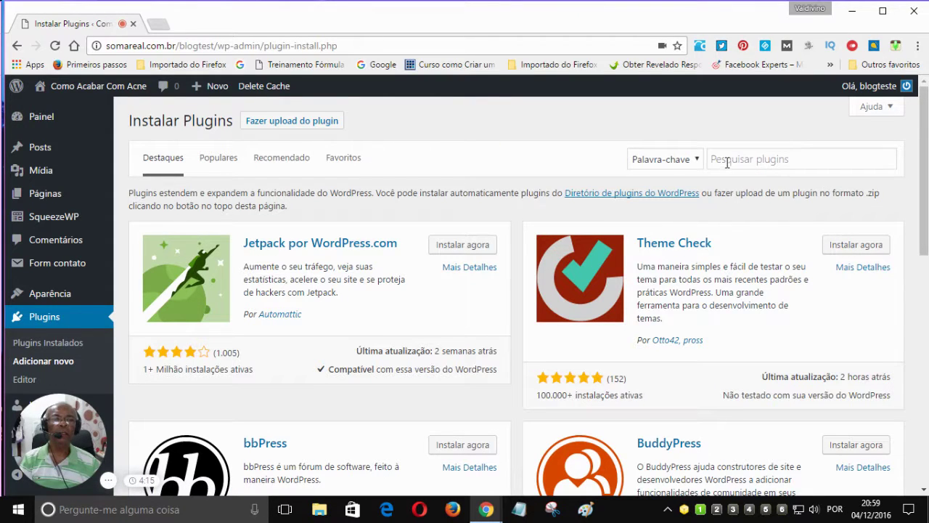
Search the plugin directory for "digg digg".
left_click(726, 161)
type("d")
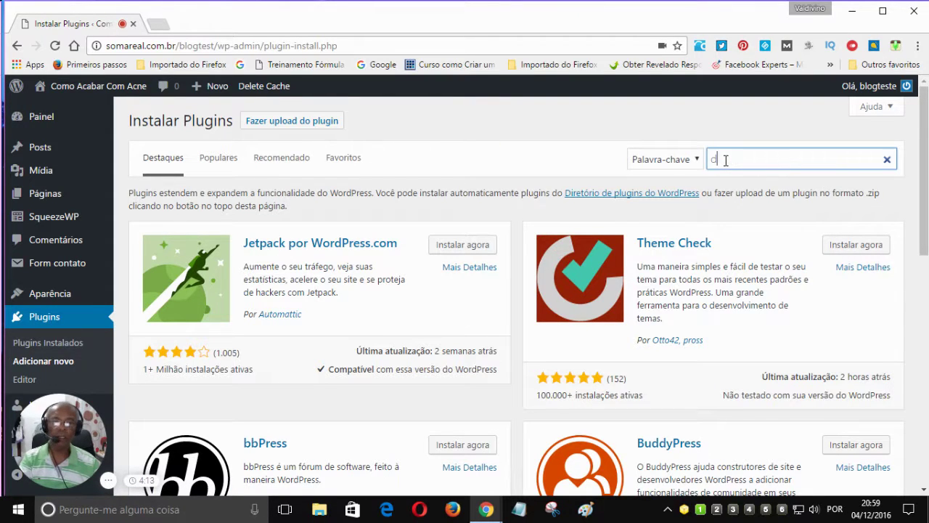
type("d")
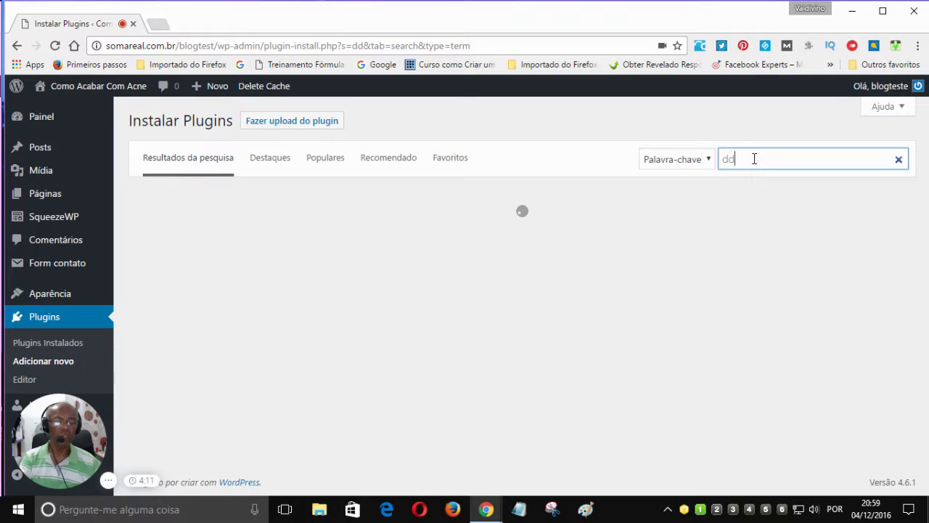
key("BackSpace")
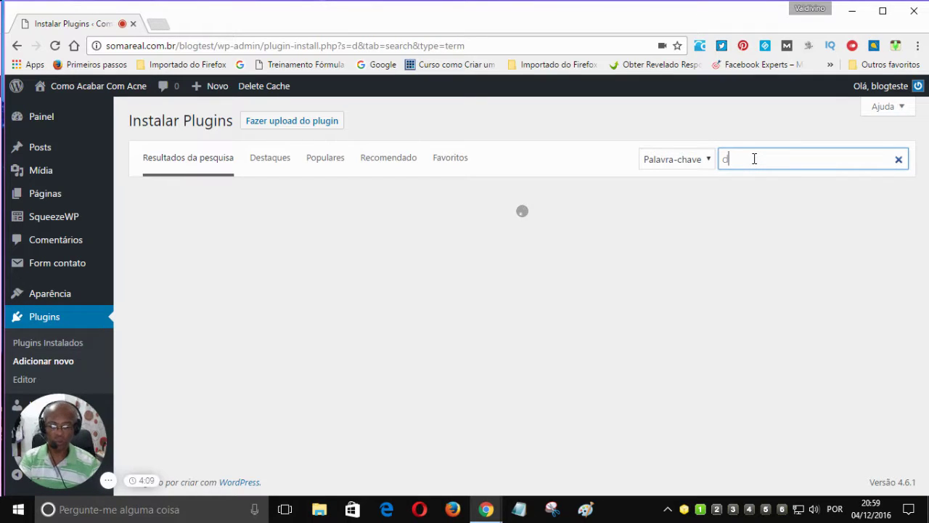
type("igg digg")
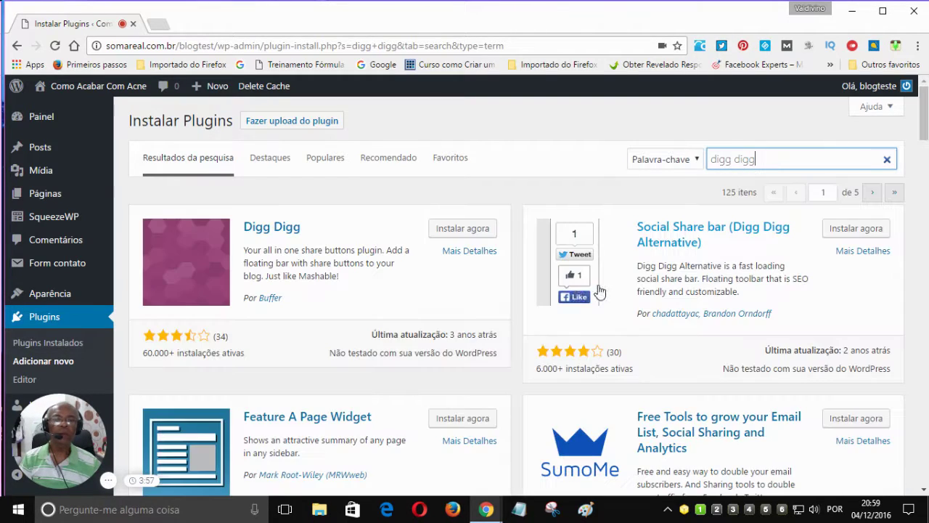
Install the Digg Digg plugin by Buffer and activate it.
left_click(458, 230)
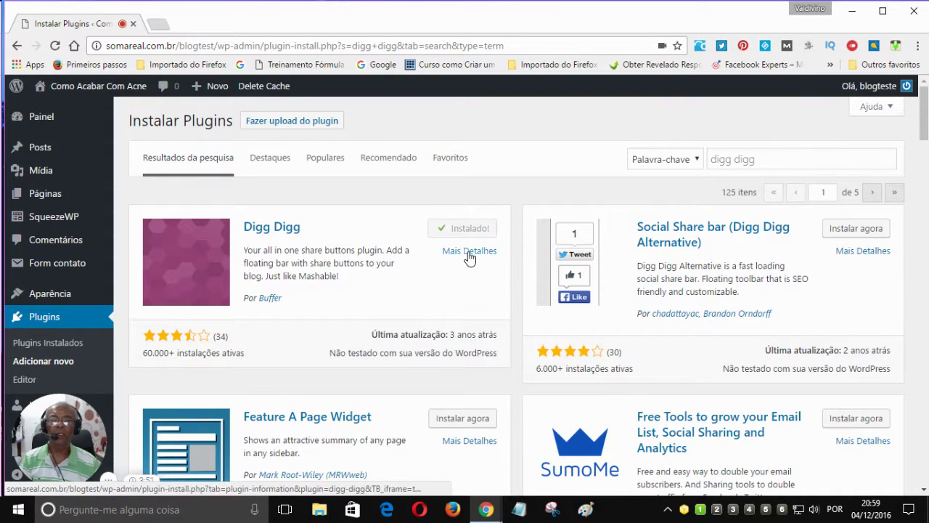
left_click(478, 231)
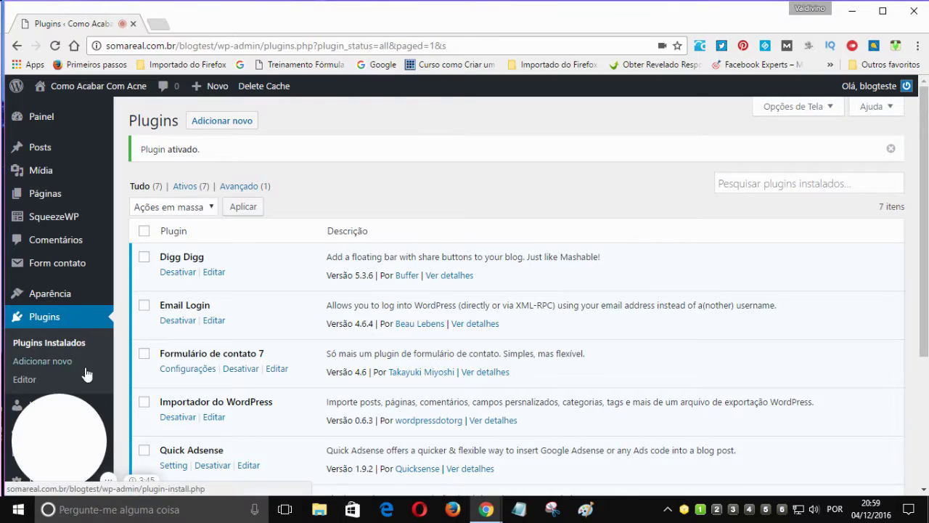
left_click(179, 275)
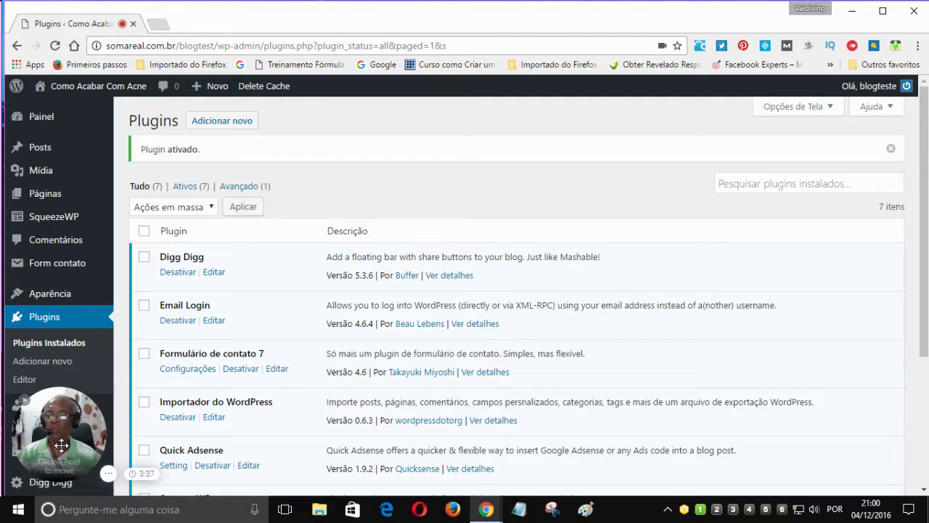
Open the global configuration of the Digg Digg plugin.
left_click_drag(61, 445, 447, 435)
mouse_move(44, 485)
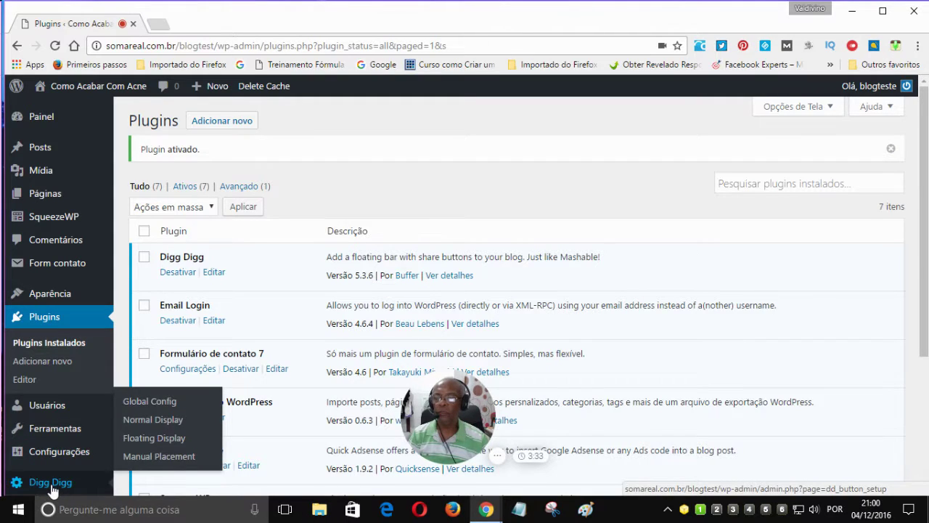
left_click(154, 403)
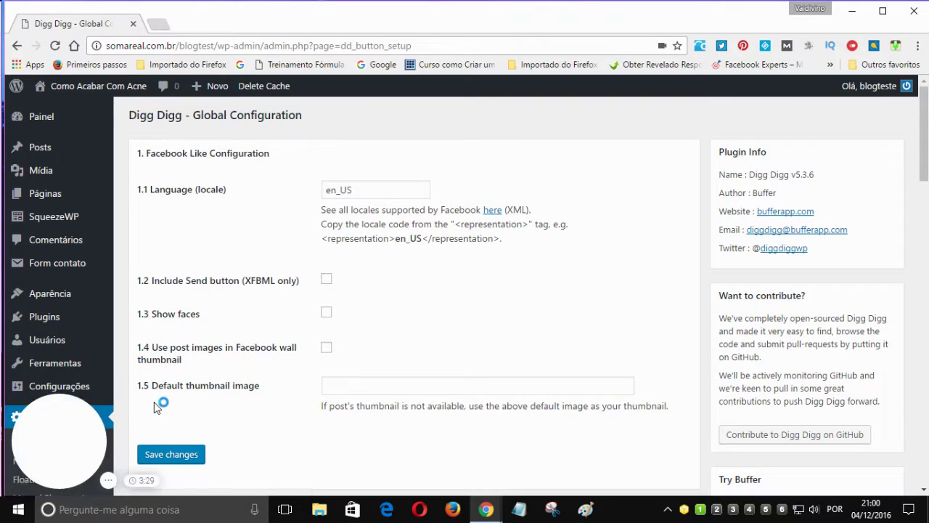
Set the Facebook Like language locale to pt_BR and save the changes.
left_click(327, 192)
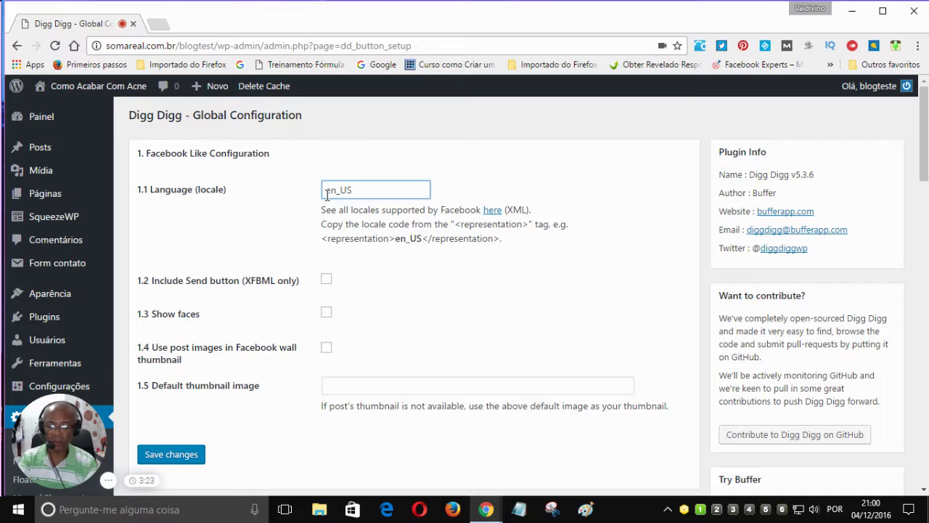
type("pt")
key("Delete")
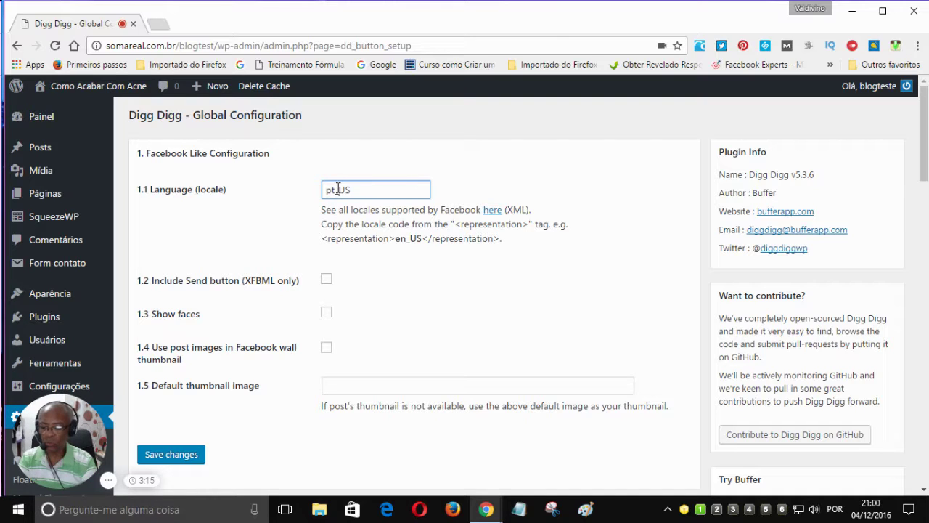
type("BR")
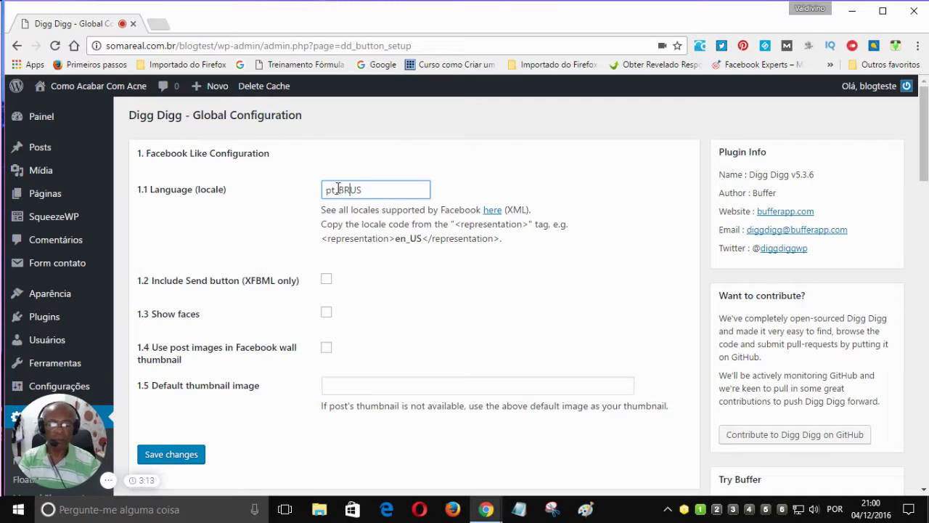
key("Delete")
key("Delete")
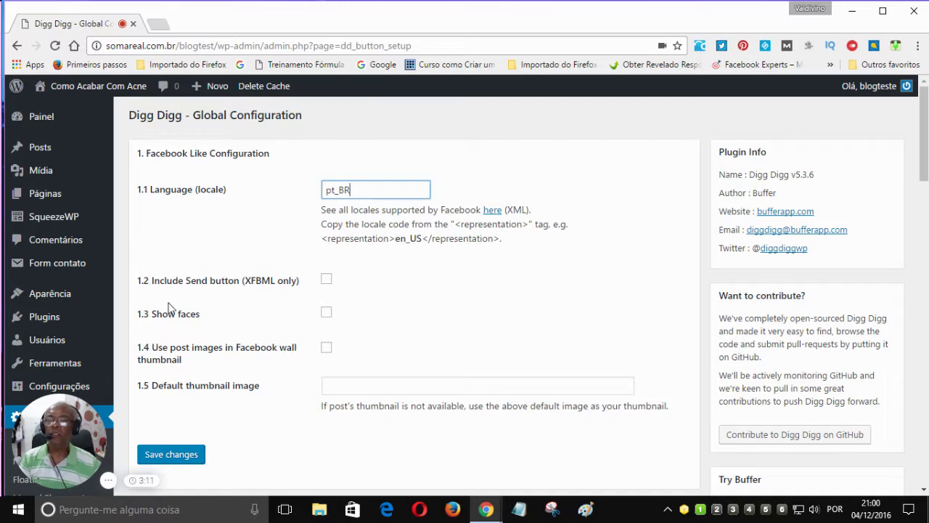
left_click(171, 455)
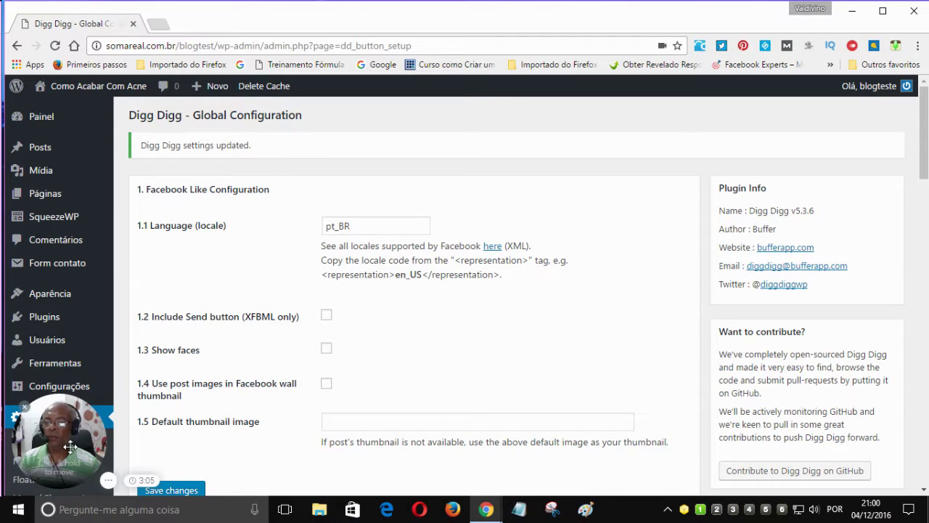
Open Digg Digg's Floating Display configuration.
left_click_drag(69, 446, 408, 441)
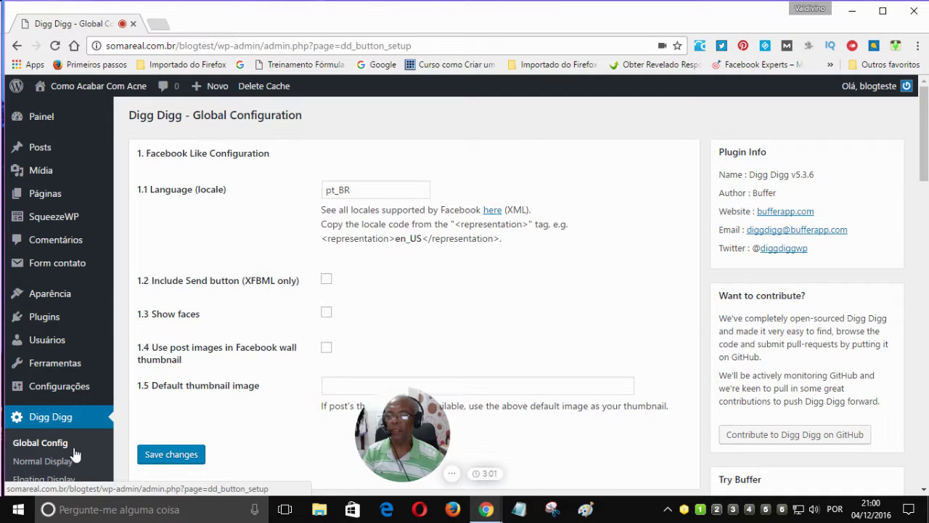
scroll(64, 456, "down", 1)
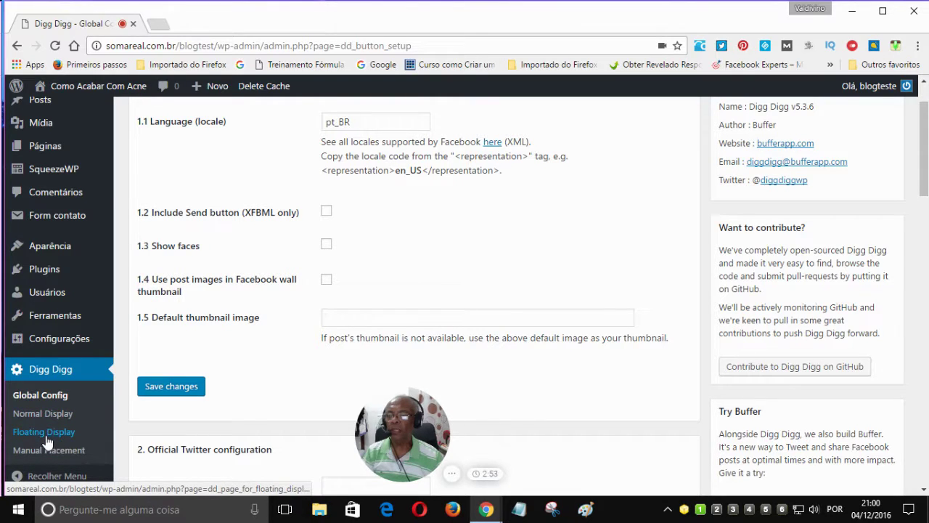
left_click(45, 433)
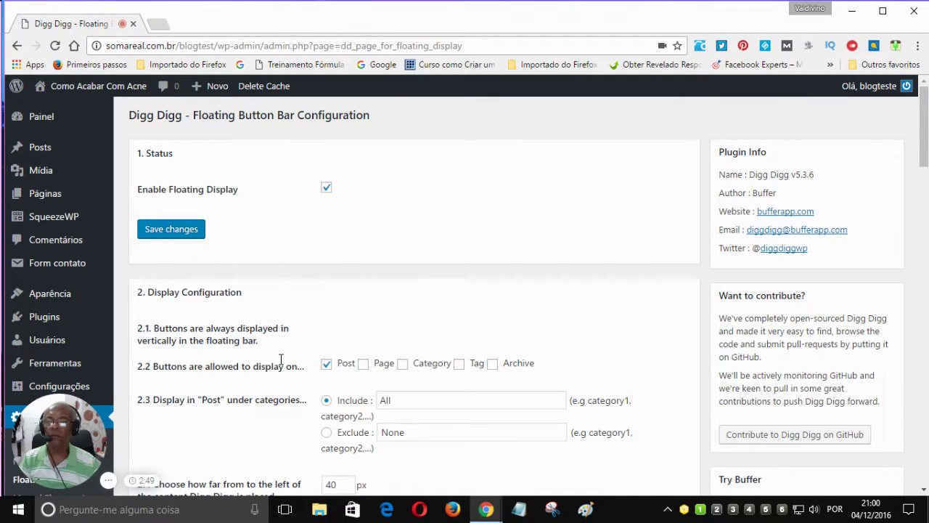
Allow the floating buttons to display on pages as well as posts, and save the display configuration.
left_click(326, 369)
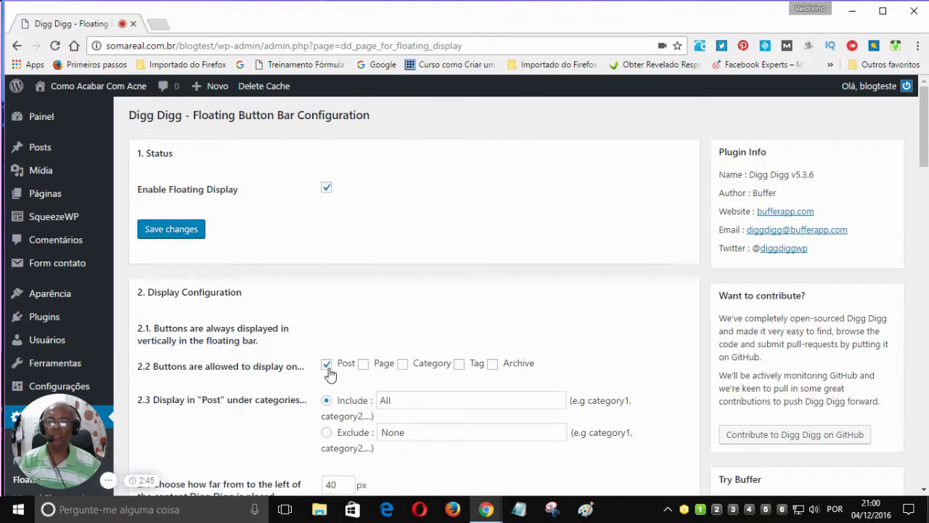
left_click(334, 370)
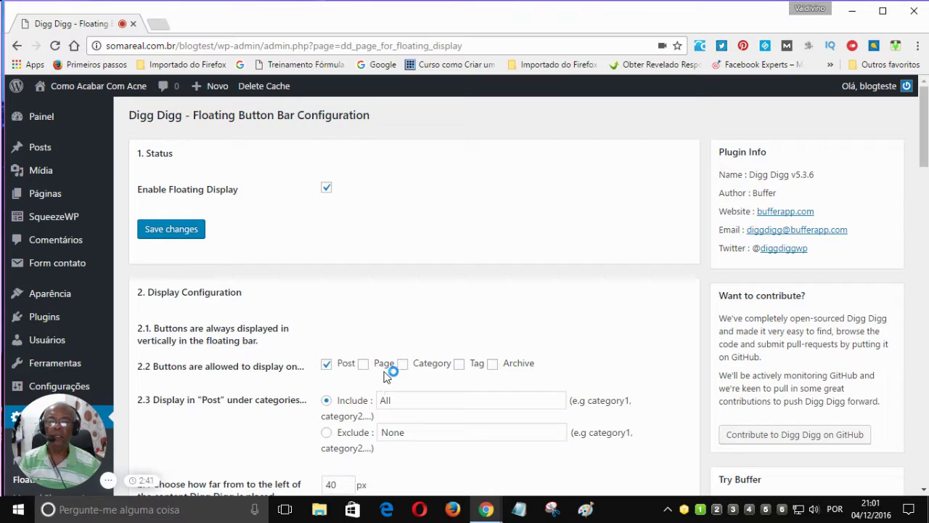
scroll(386, 368, "down", 1)
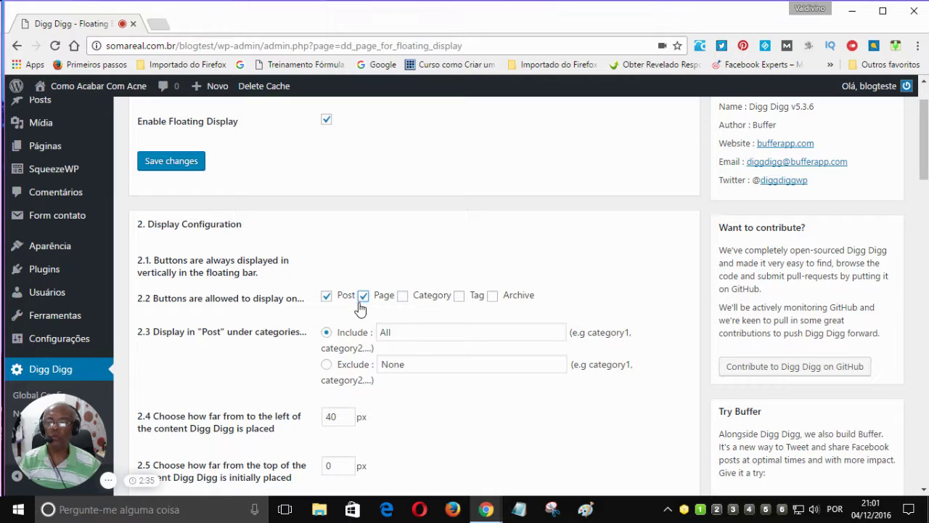
scroll(359, 306, "down", 5)
scroll(359, 305, "up", 3)
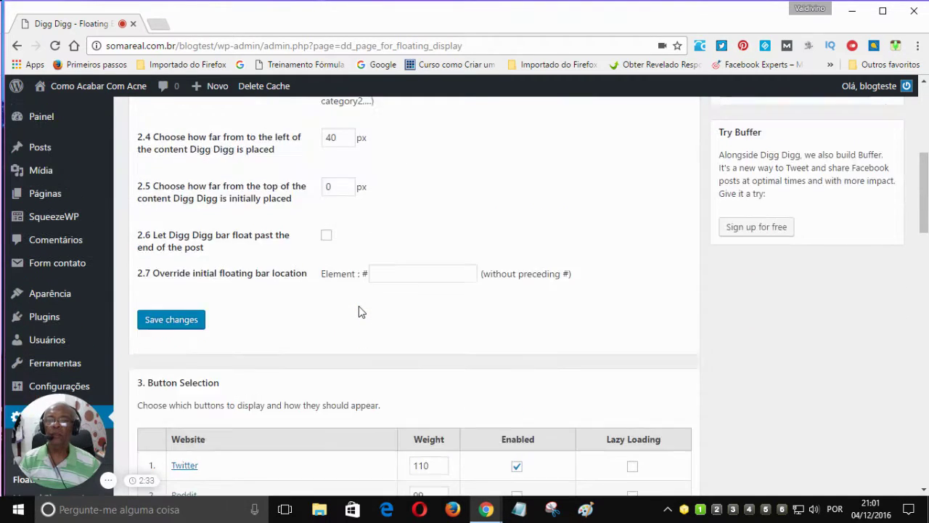
scroll(359, 305, "down", 4)
scroll(359, 306, "down", 3)
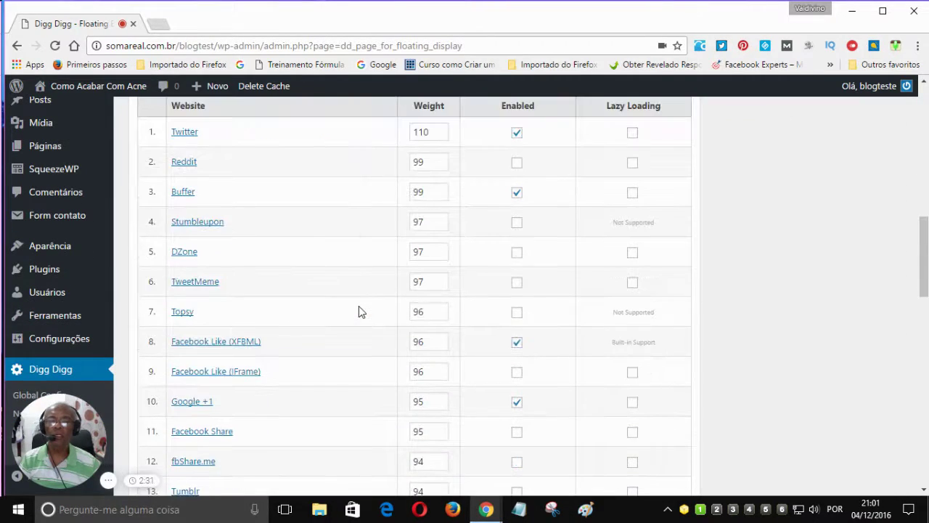
scroll(359, 306, "up", 4)
scroll(359, 311, "up", 2)
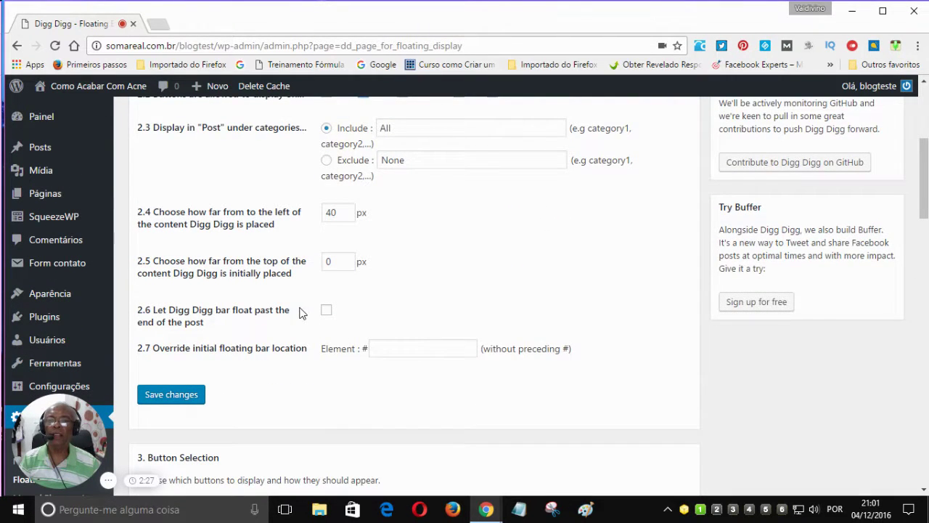
scroll(301, 321, "up", 1)
scroll(281, 348, "down", 2)
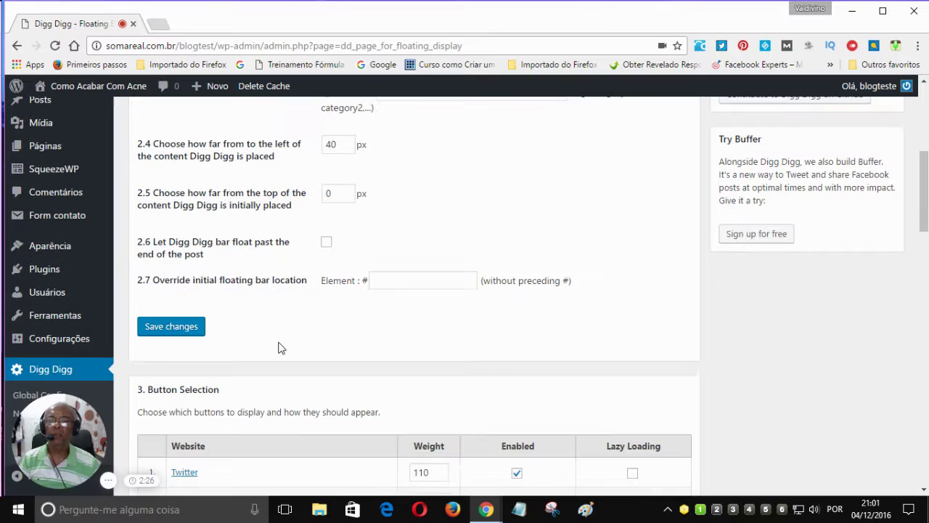
left_click(172, 333)
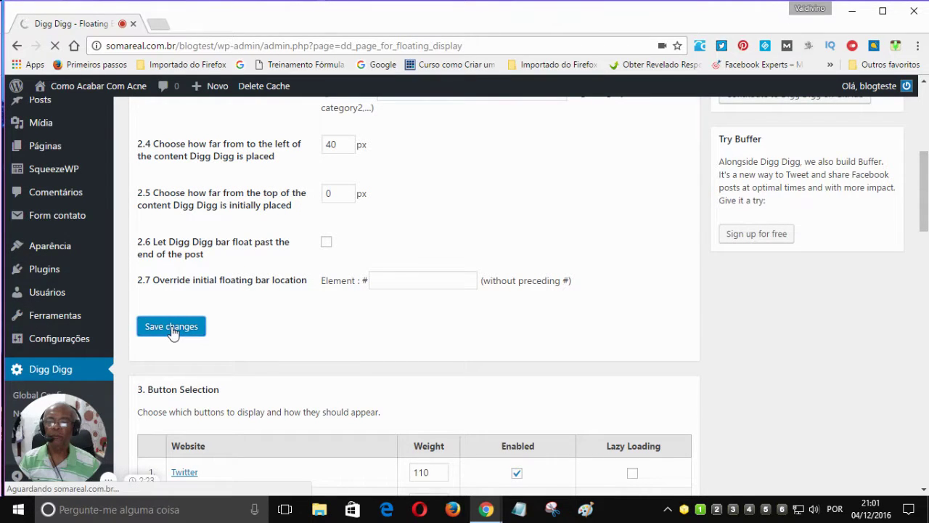
Enable the Facebook Share button in the floating display's button selection and save the changes.
scroll(425, 347, "down", 4)
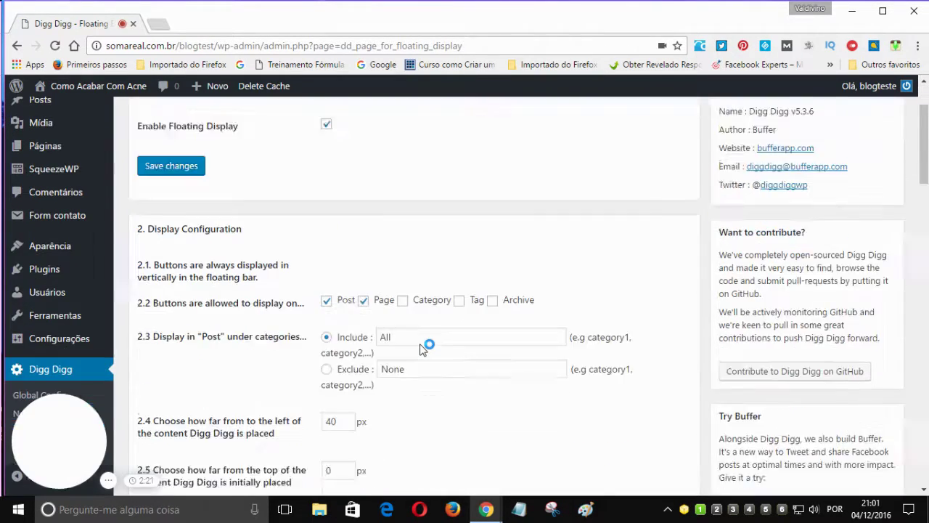
scroll(442, 347, "down", 4)
scroll(456, 360, "down", 3)
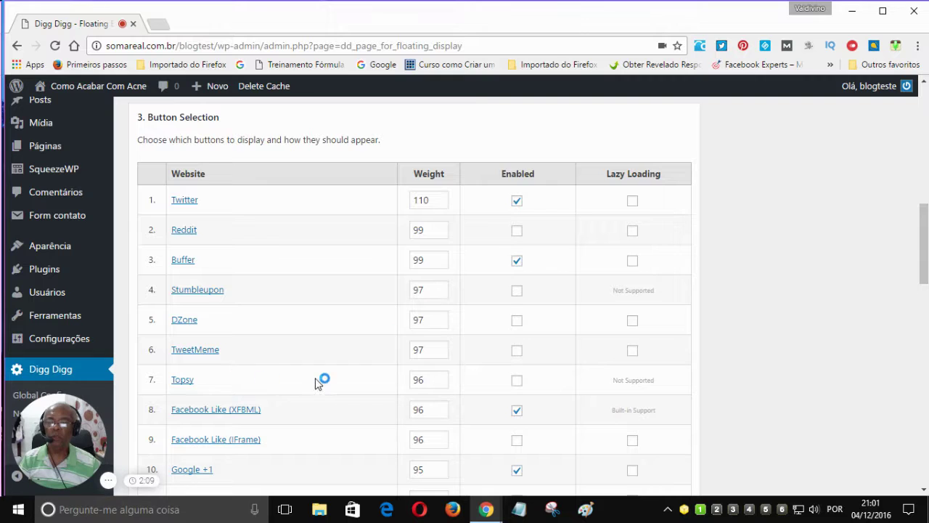
scroll(287, 361, "down", 1)
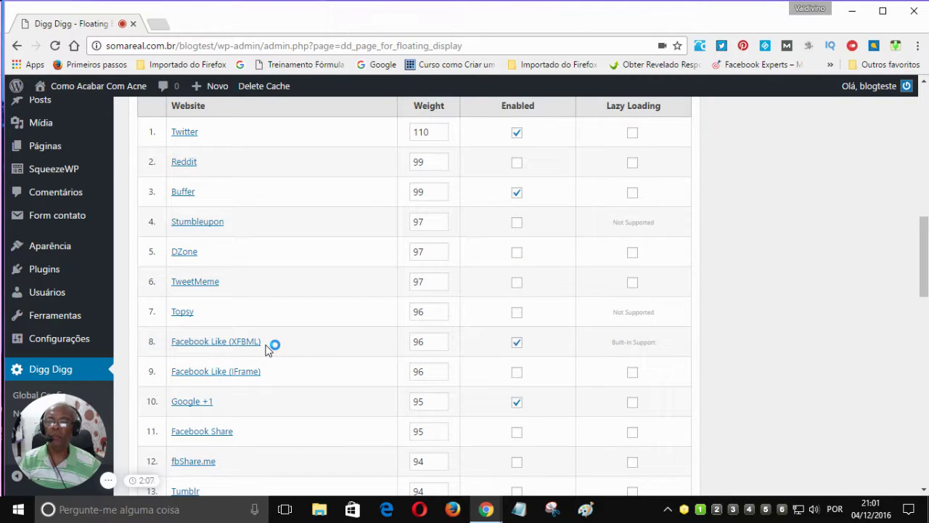
scroll(266, 349, "down", 1)
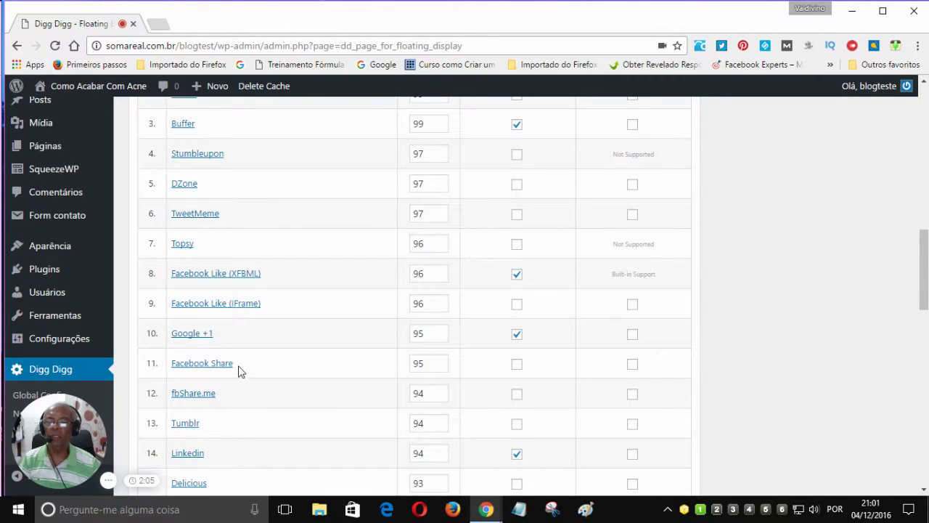
scroll(233, 372, "down", 2)
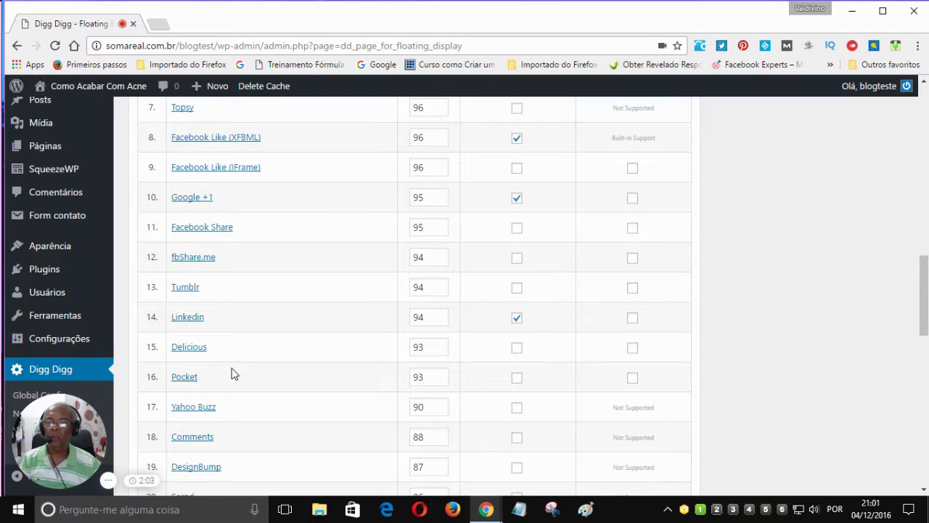
scroll(232, 372, "down", 2)
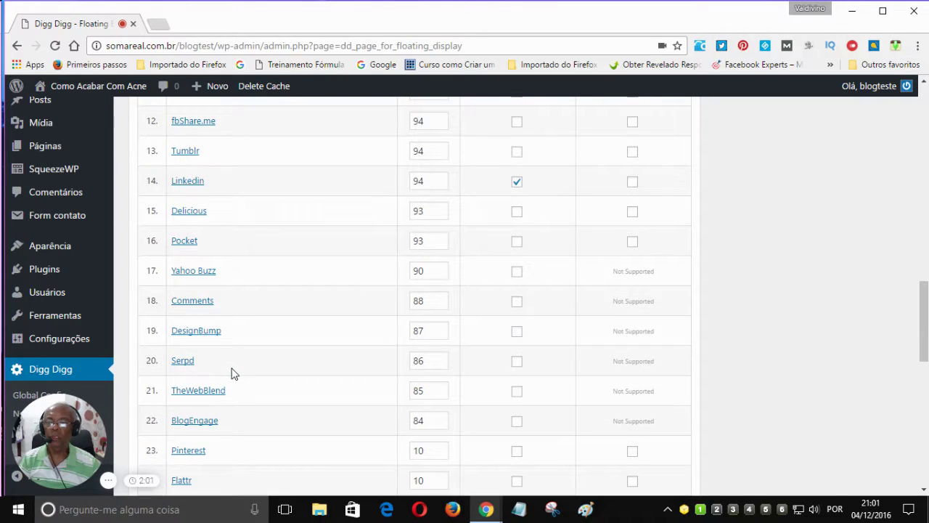
scroll(232, 373, "up", 2)
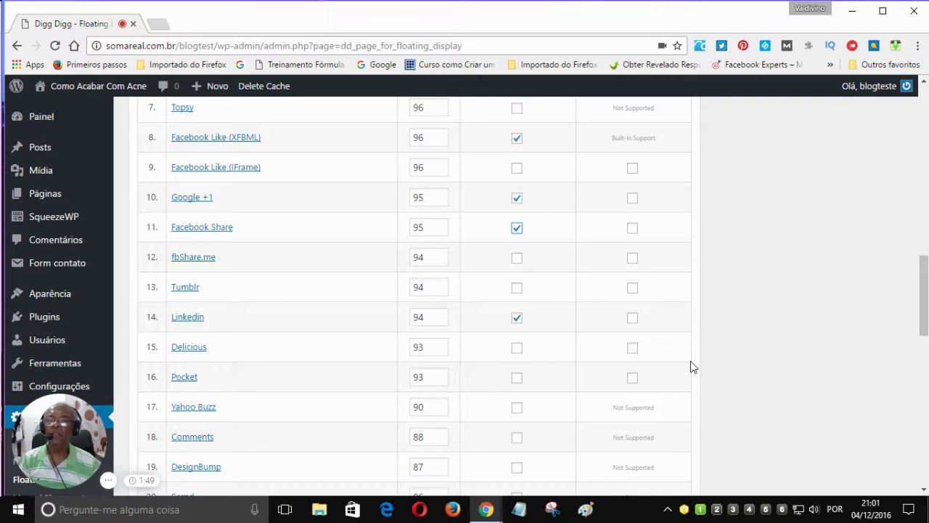
scroll(691, 366, "up", 1)
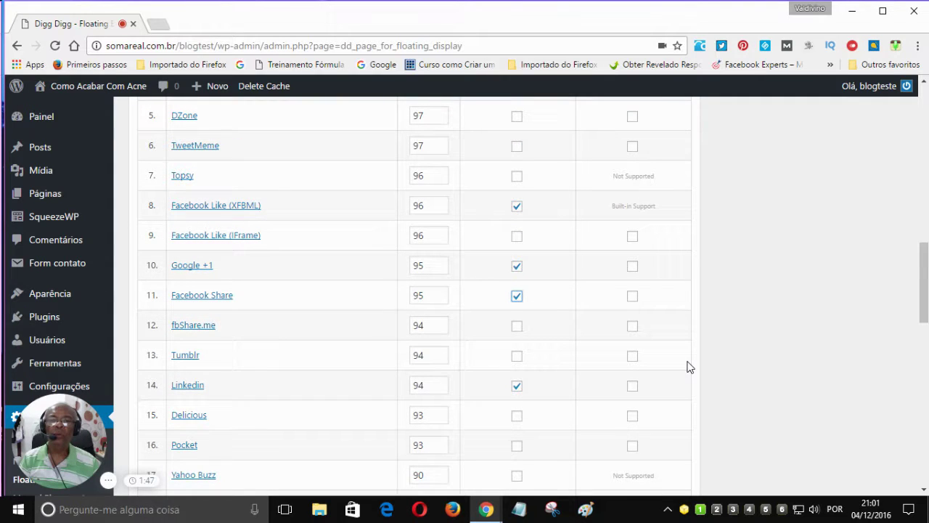
scroll(690, 367, "up", 2)
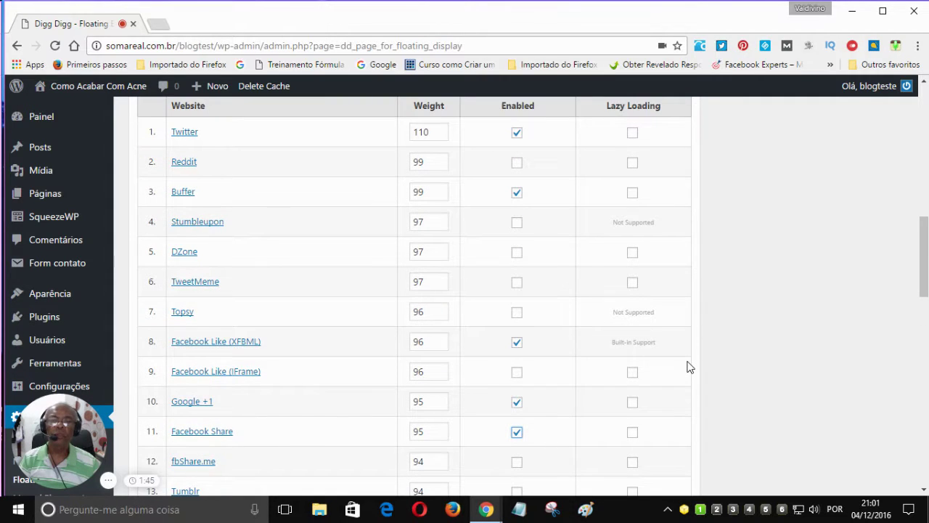
scroll(689, 367, "up", 3)
scroll(690, 367, "down", 3)
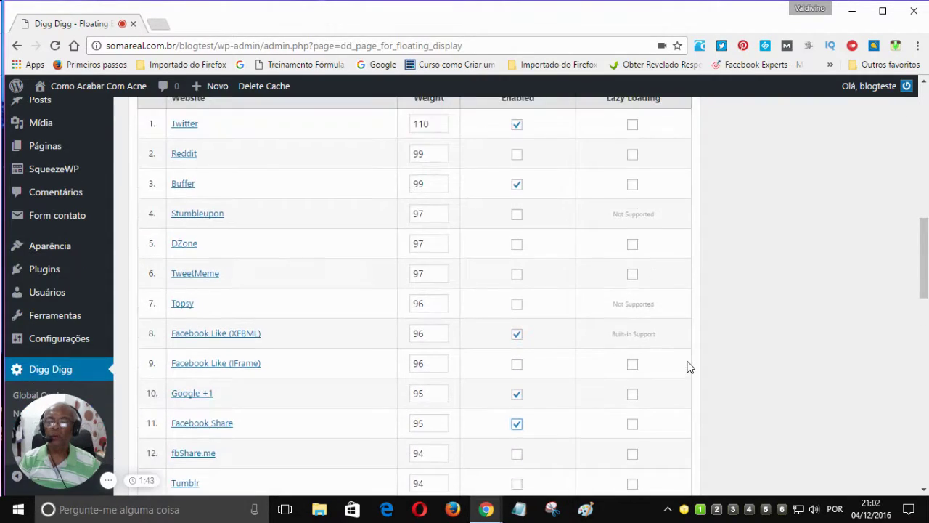
scroll(690, 366, "down", 7)
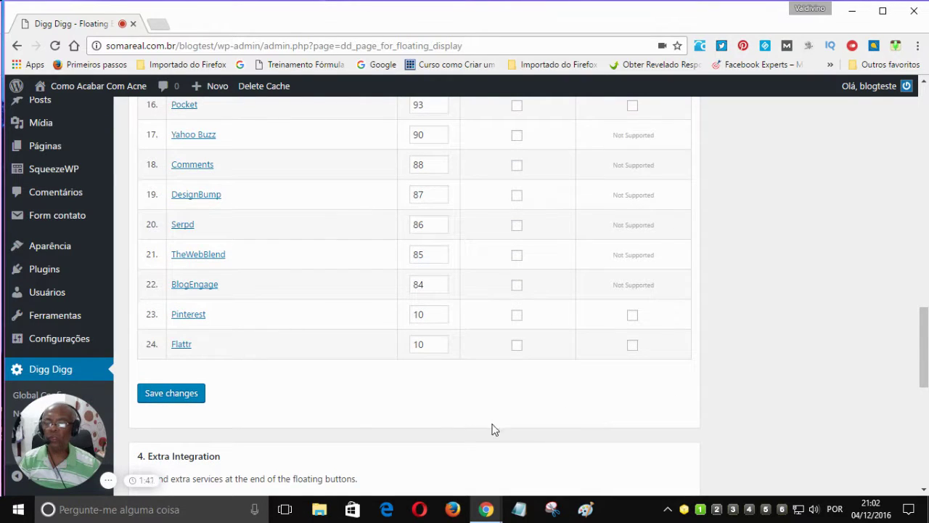
left_click(170, 394)
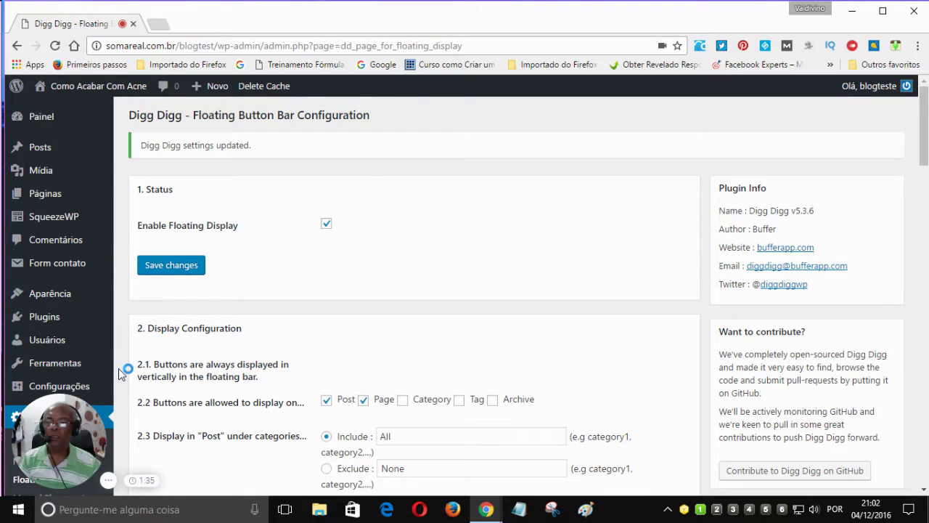
Open Digg Digg's Normal Display configuration.
scroll(121, 371, "down", 2)
left_click_drag(58, 436, 610, 402)
scroll(130, 407, "down", 1)
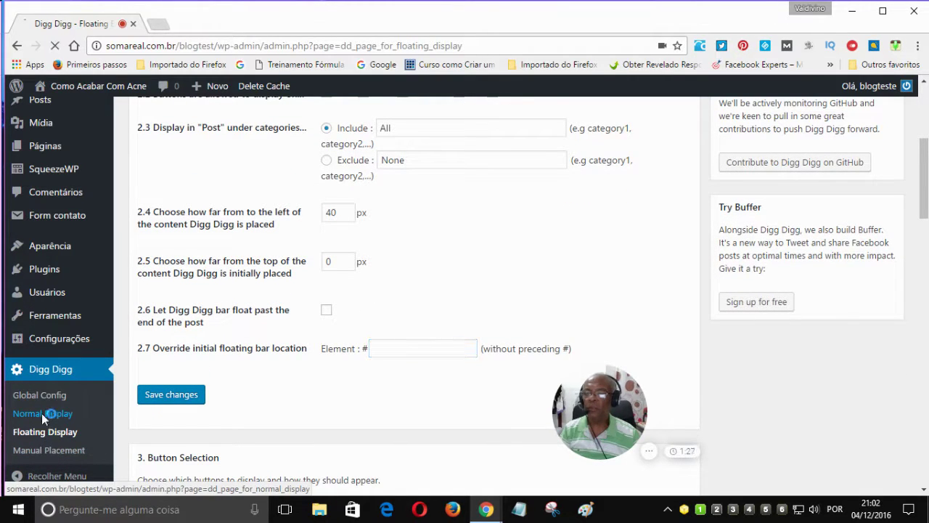
left_click(42, 415)
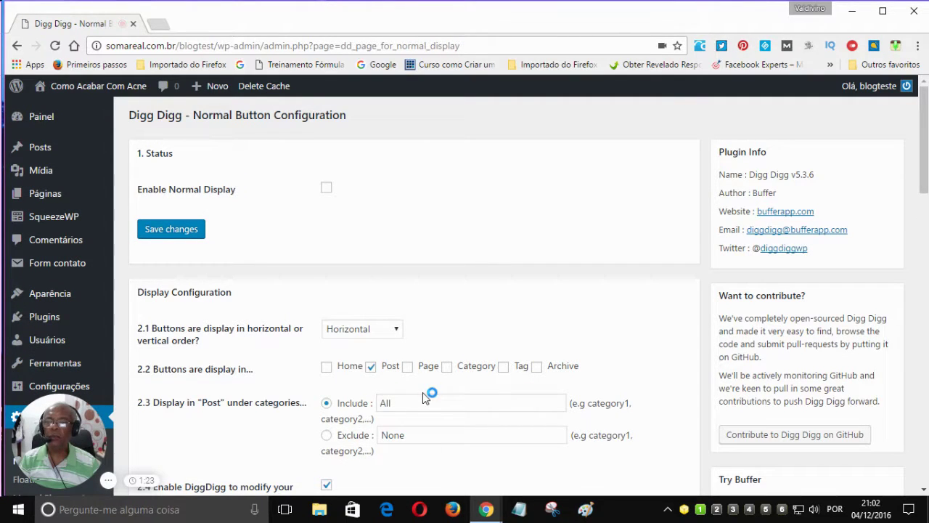
Set the normal buttons to display on Home as well as posts, and save the normal display configuration.
scroll(424, 394, "down", 1)
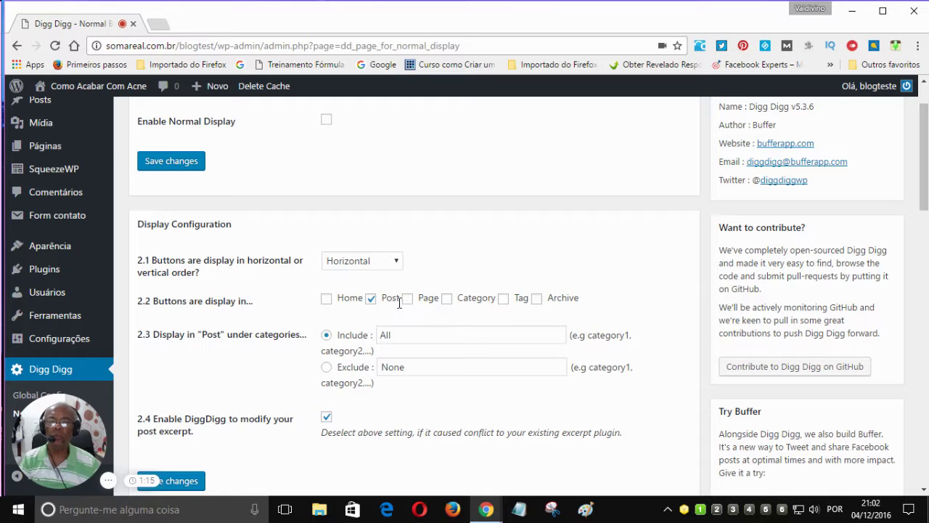
left_click(327, 301)
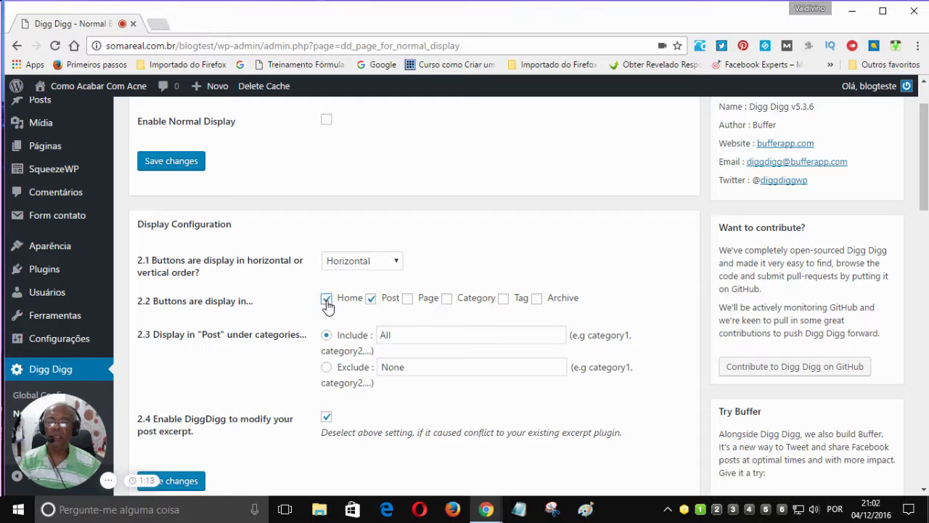
scroll(254, 363, "down", 4)
scroll(249, 375, "down", 1)
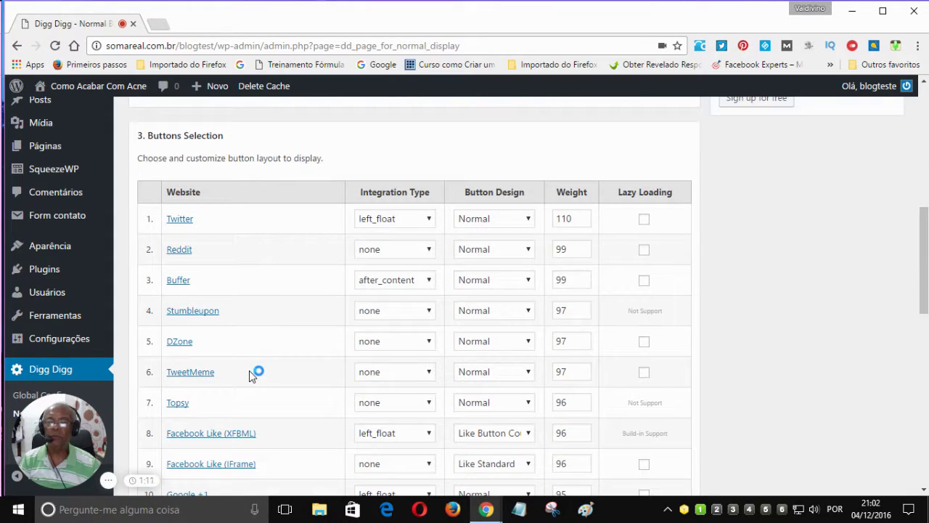
scroll(249, 375, "down", 4)
scroll(249, 377, "down", 5)
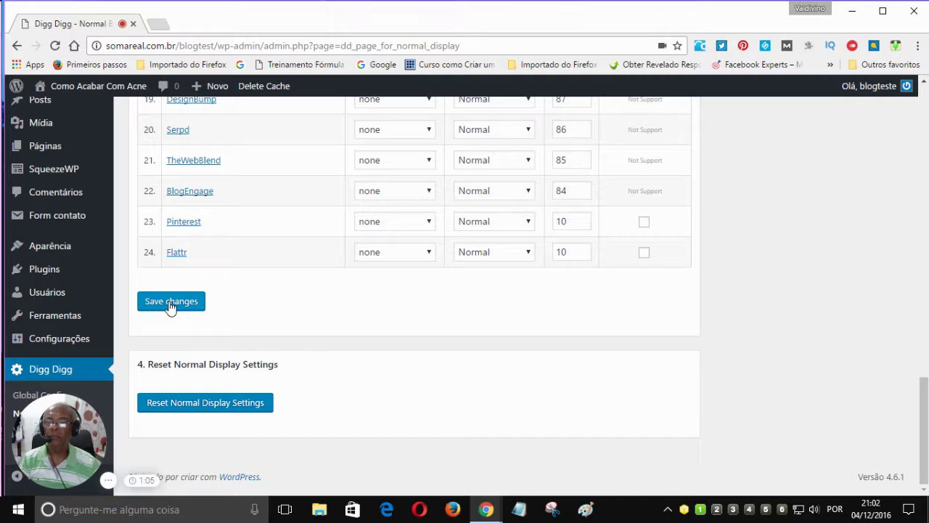
left_click(171, 305)
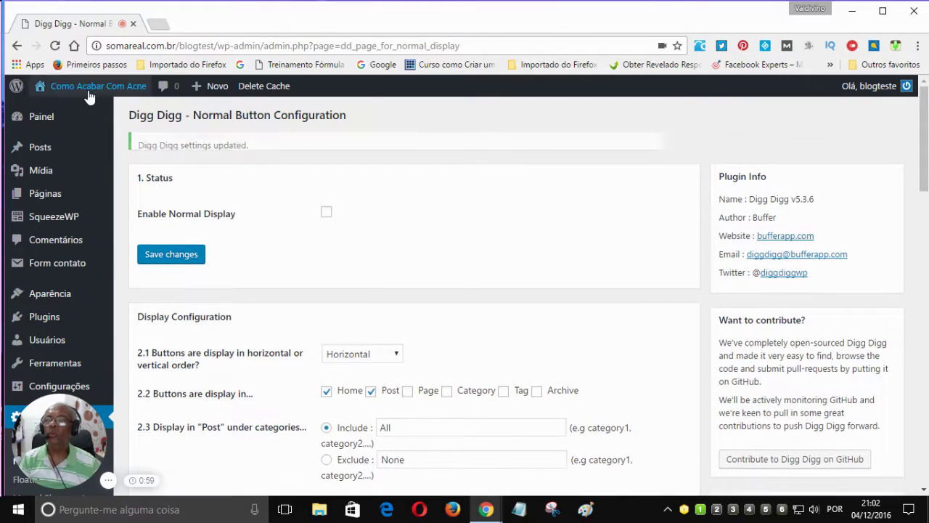
Visit the blog's front page, reload it and check the post listing for share buttons.
mouse_move(72, 89)
left_click(46, 113)
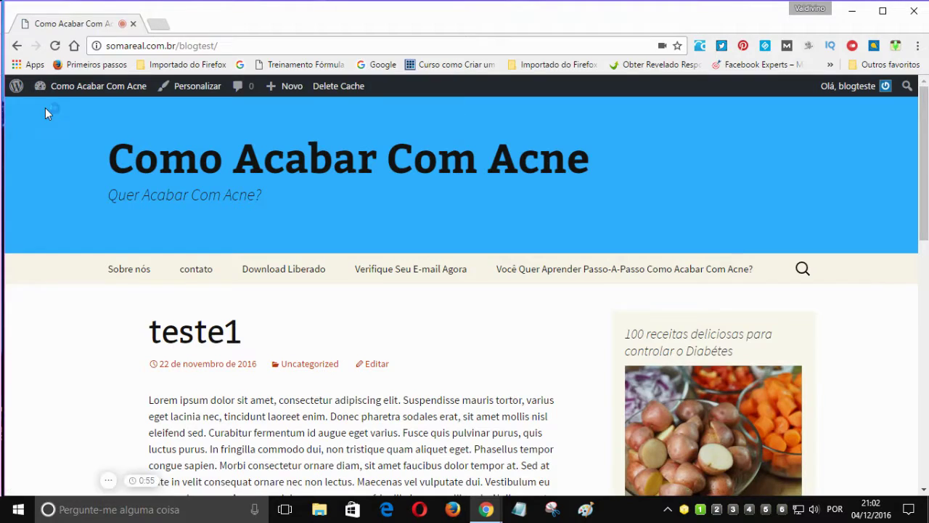
scroll(367, 289, "down", 3)
scroll(365, 289, "down", 7)
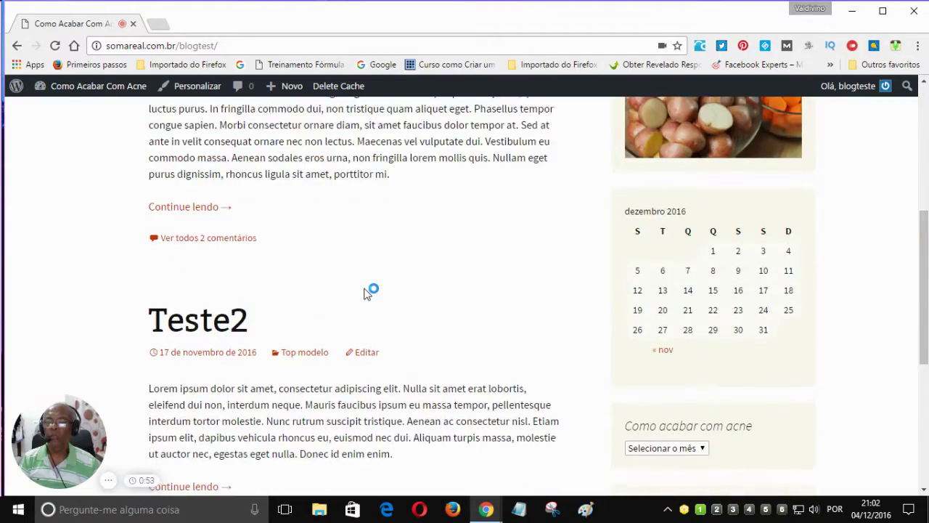
scroll(367, 289, "up", 10)
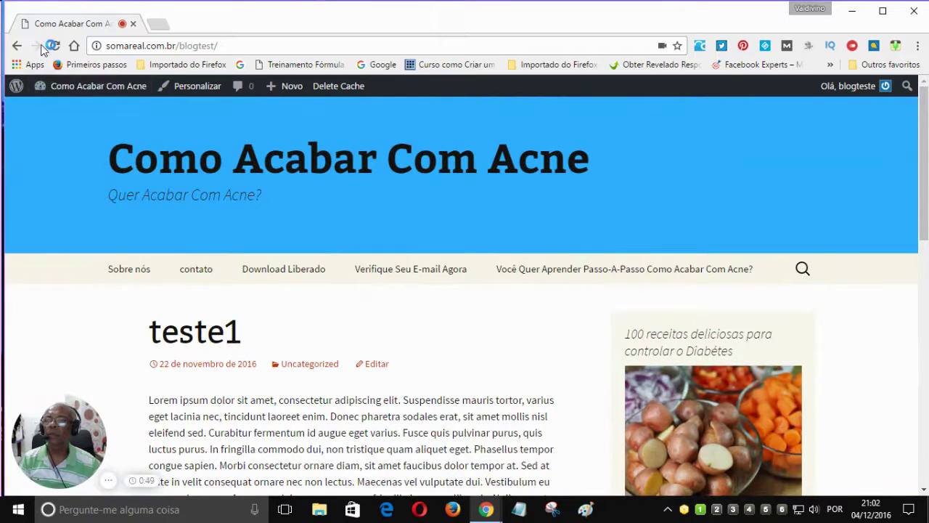
left_click(55, 45)
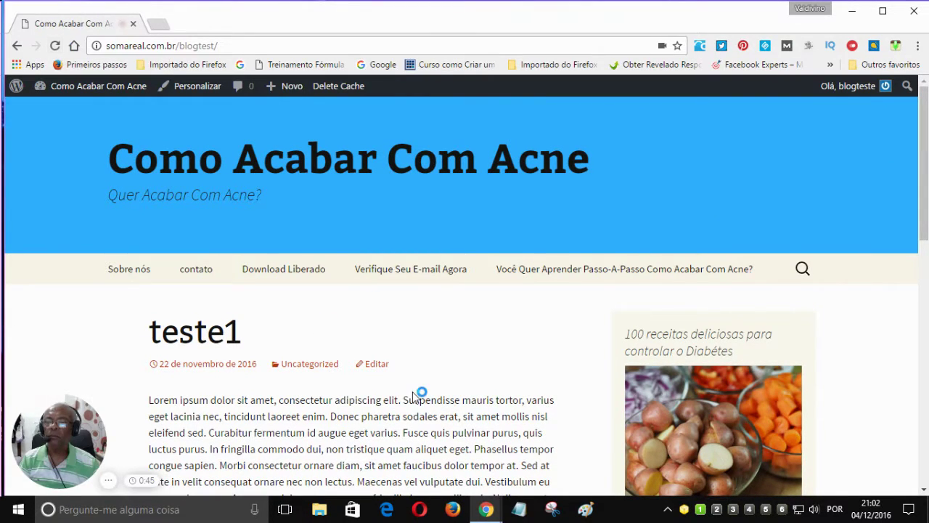
scroll(407, 381, "down", 4)
scroll(378, 378, "down", 5)
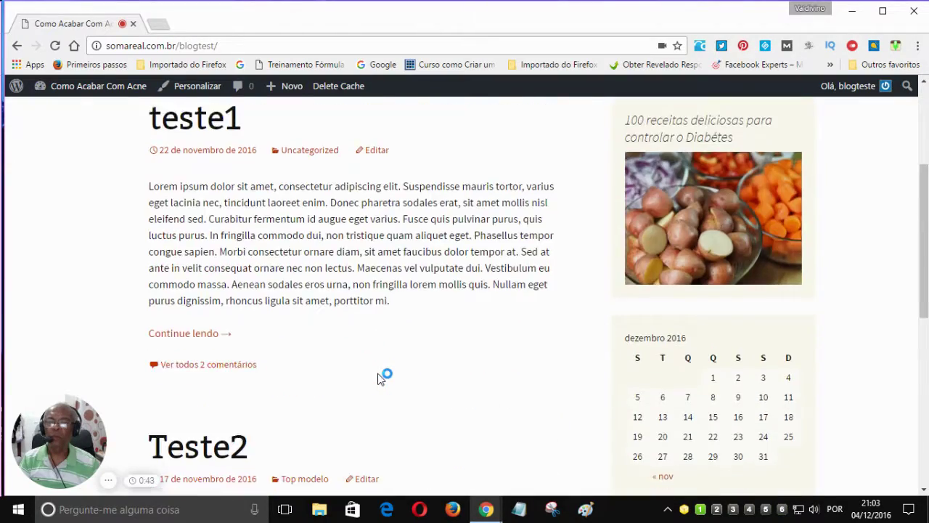
scroll(377, 377, "up", 6)
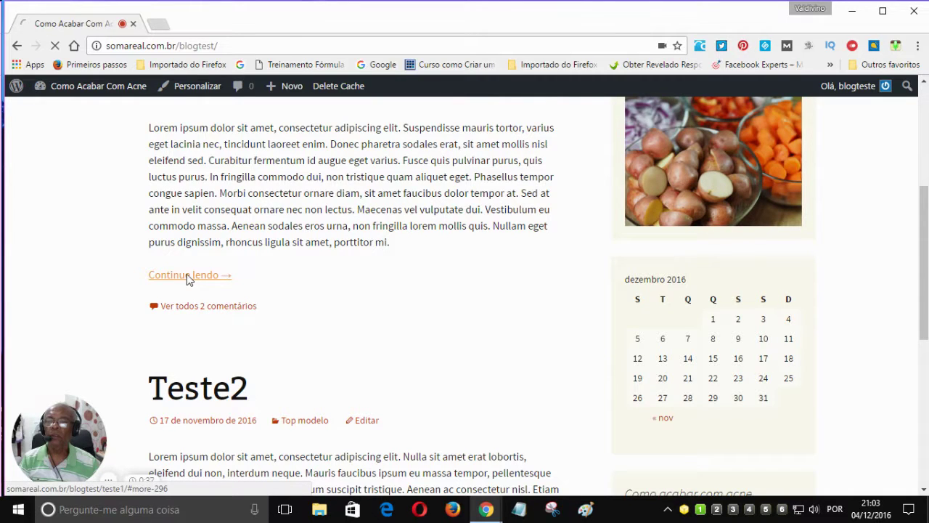
Open the full teste1 post and examine how the floating share bar behaves along the article.
left_click(187, 276)
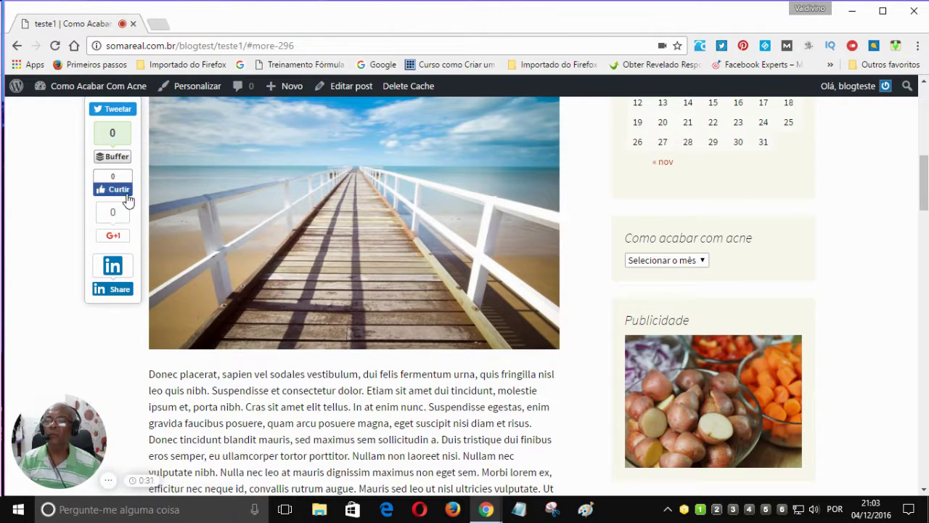
scroll(289, 352, "down", 9)
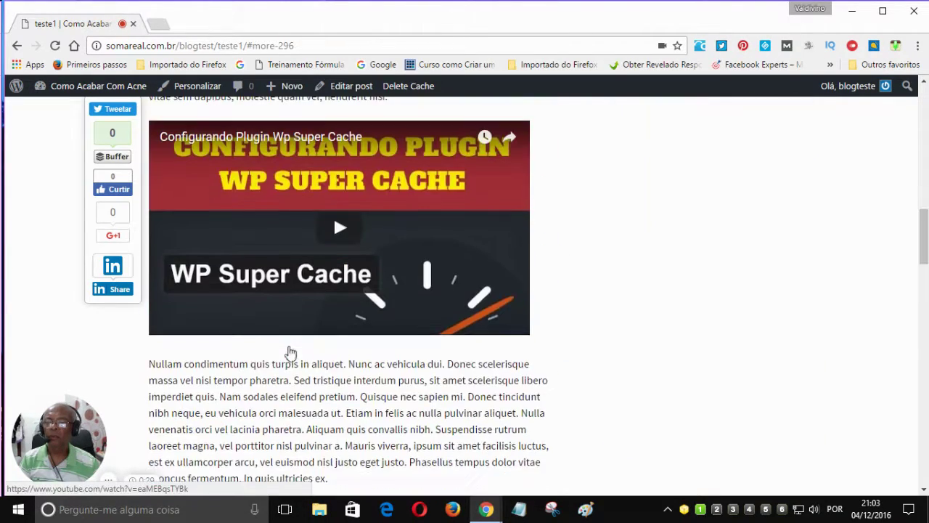
scroll(289, 352, "down", 1)
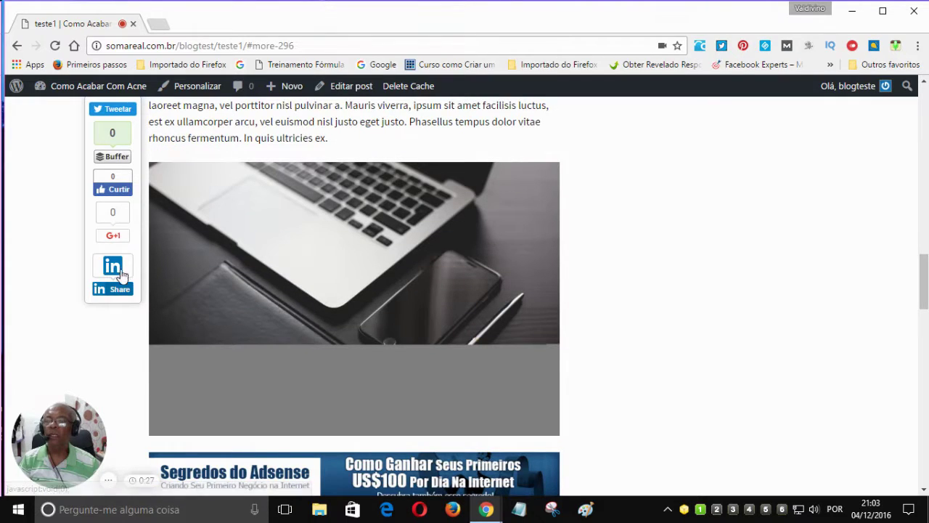
scroll(125, 202, "up", 5)
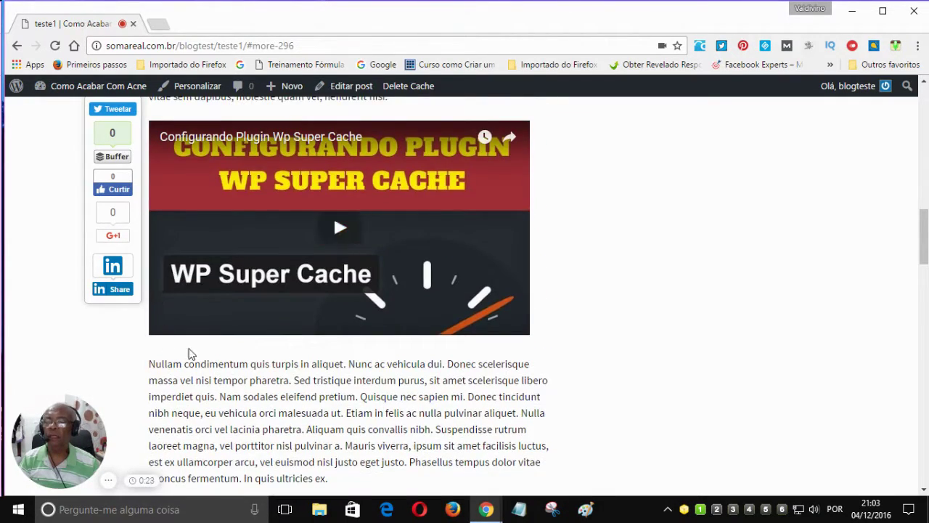
scroll(213, 376, "down", 4)
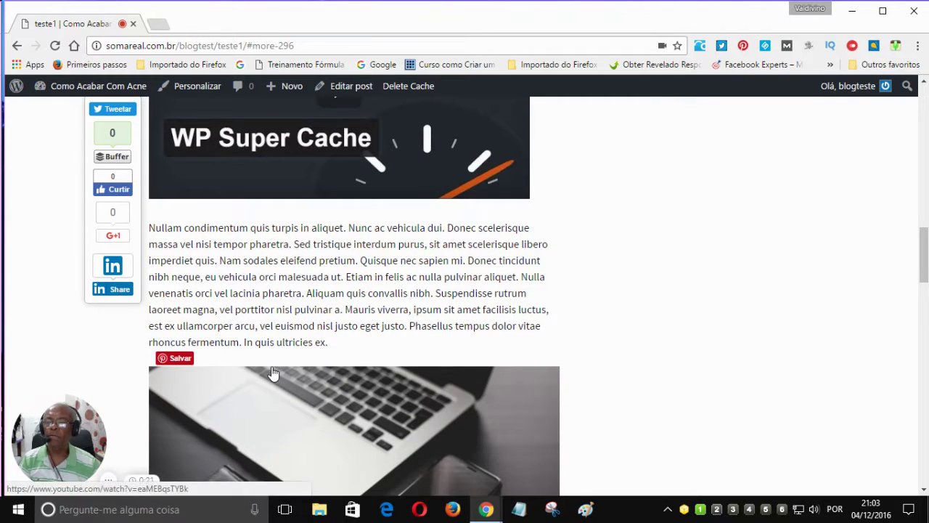
scroll(348, 342, "down", 3)
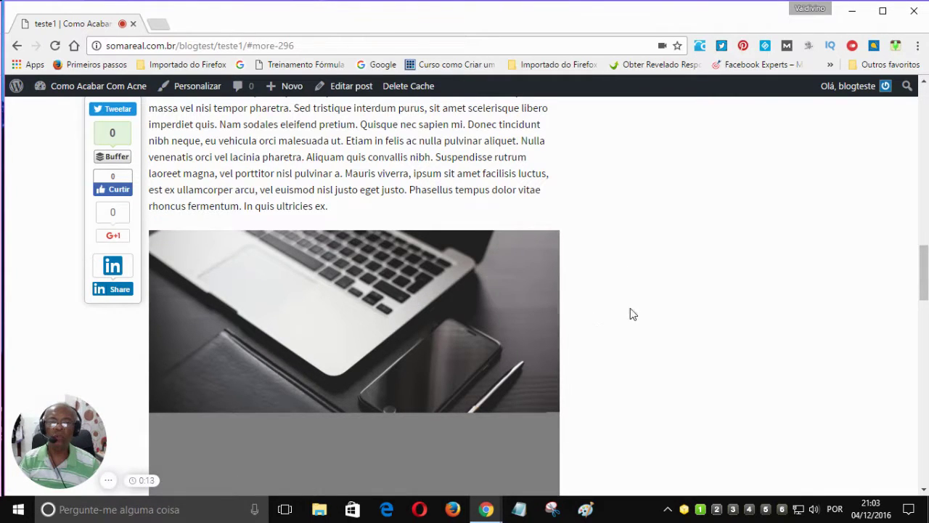
left_click_drag(923, 263, 925, 290)
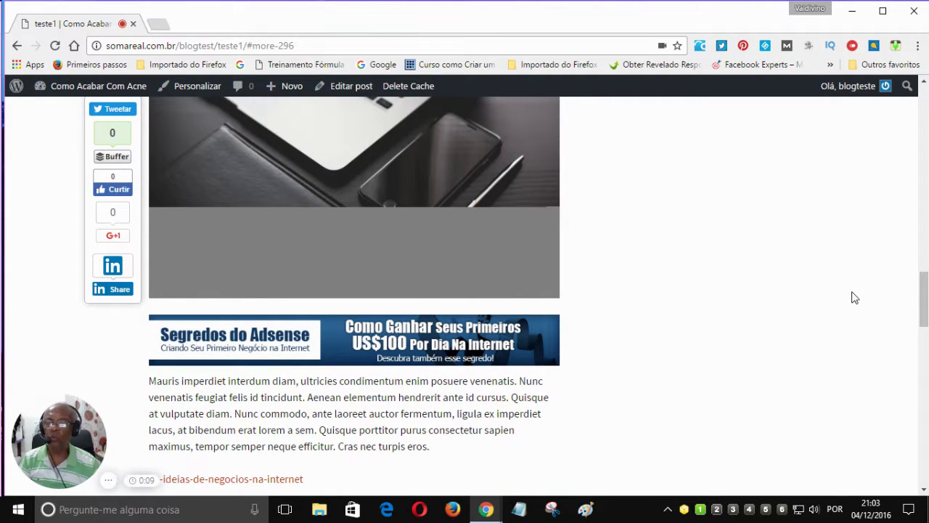